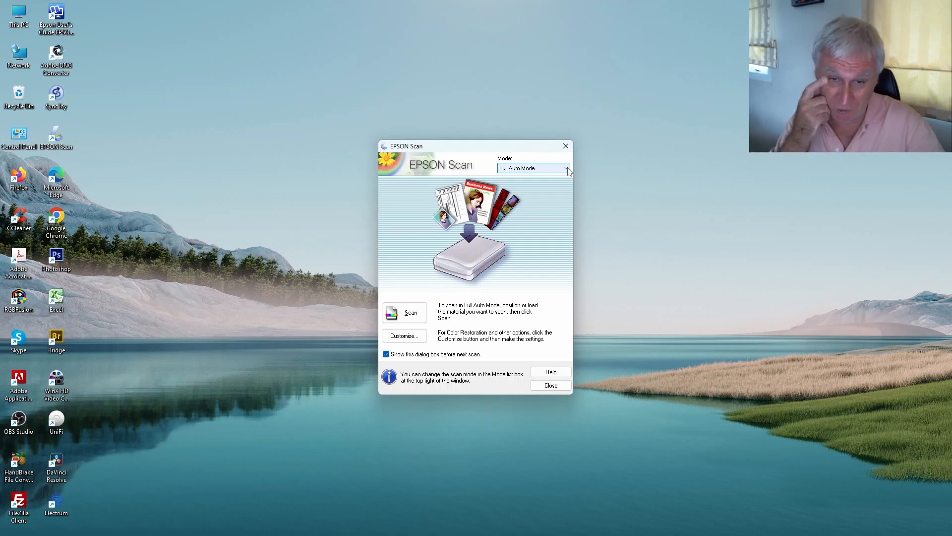
Switch scanning to Professional Mode and confirm the scan folder on drive G: as the file save location.
click(567, 168)
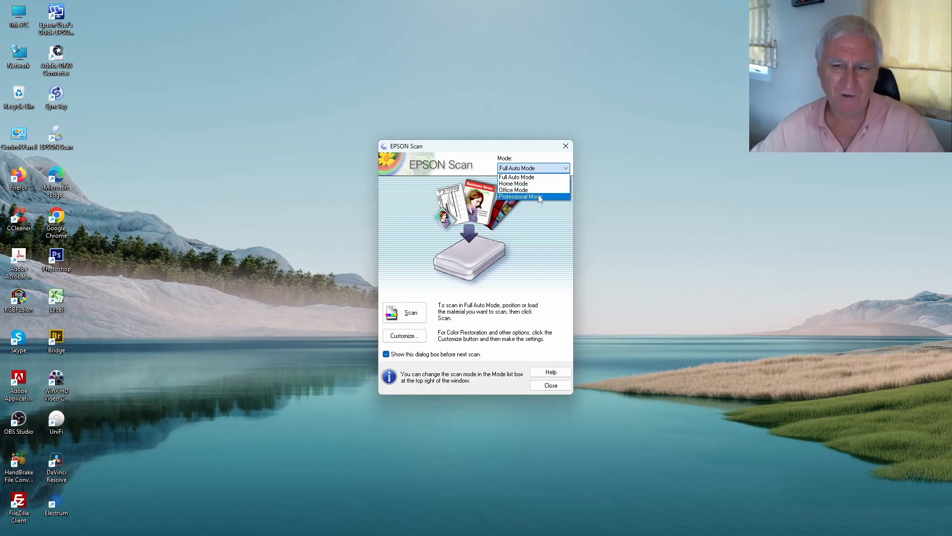
click(539, 197)
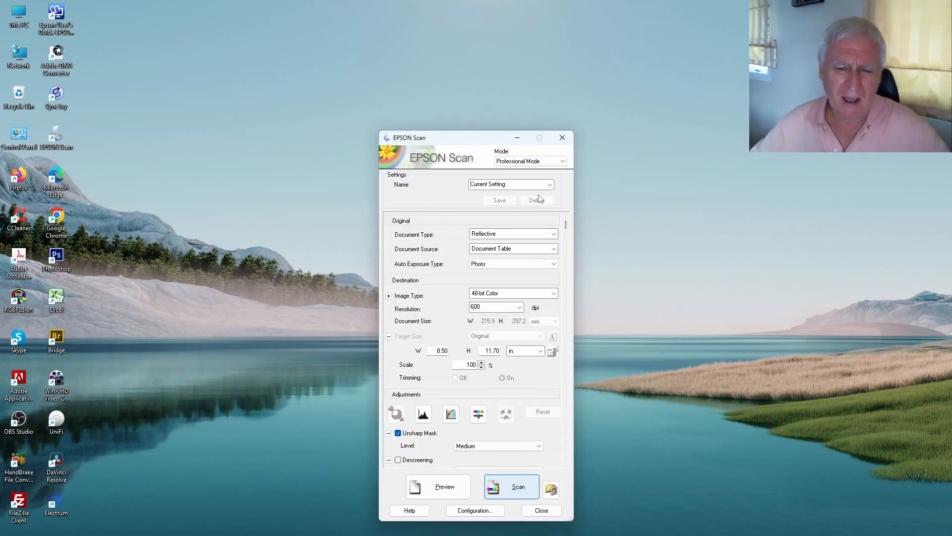
click(552, 490)
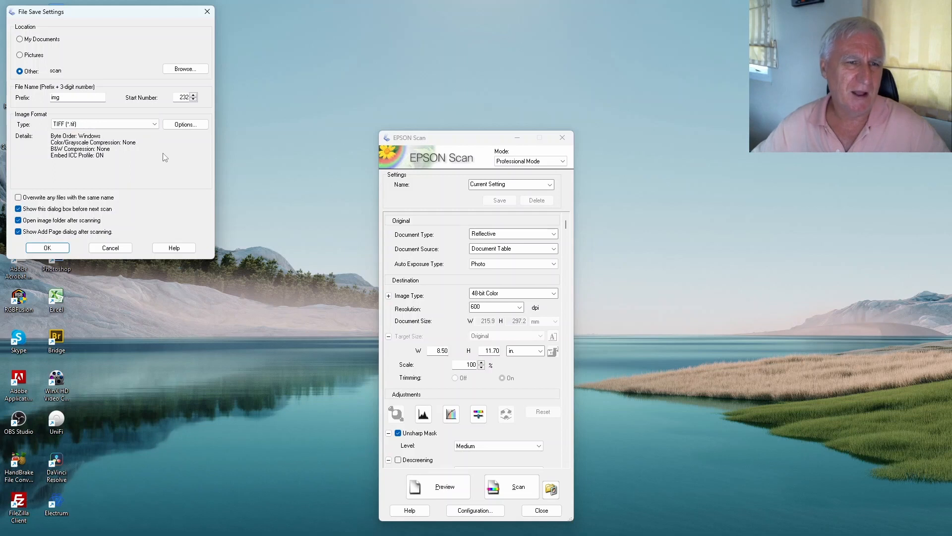
click(191, 69)
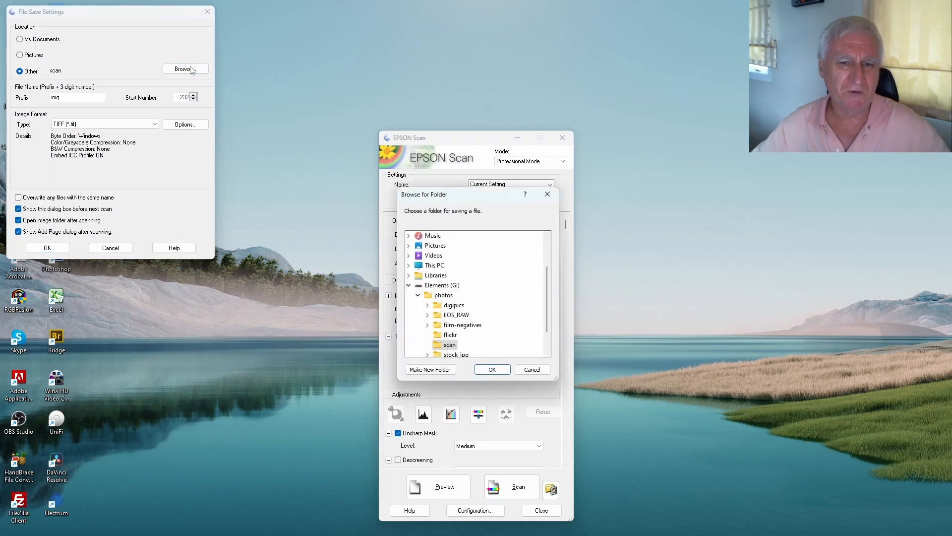
click(492, 369)
key(Return)
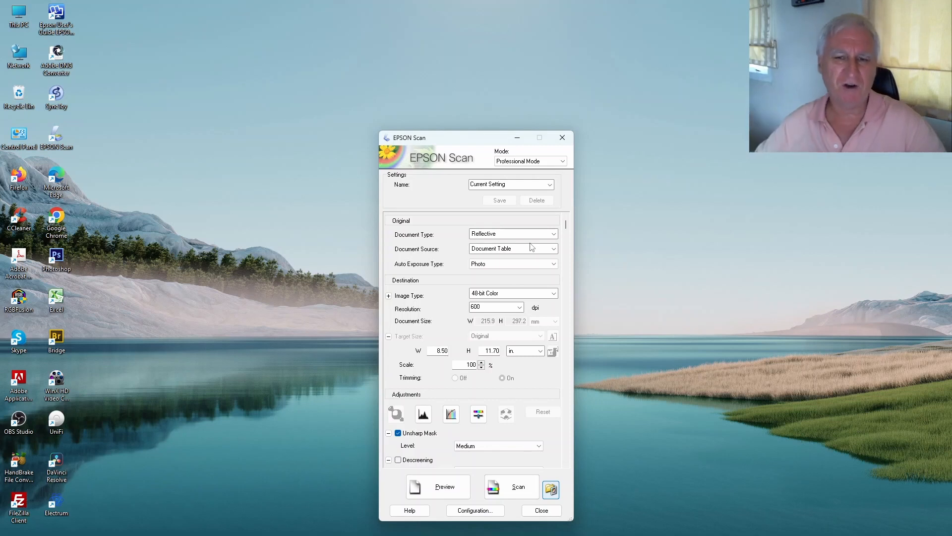
Try the Film document type with Color Negative Film, and return the document type to Reflective.
click(554, 233)
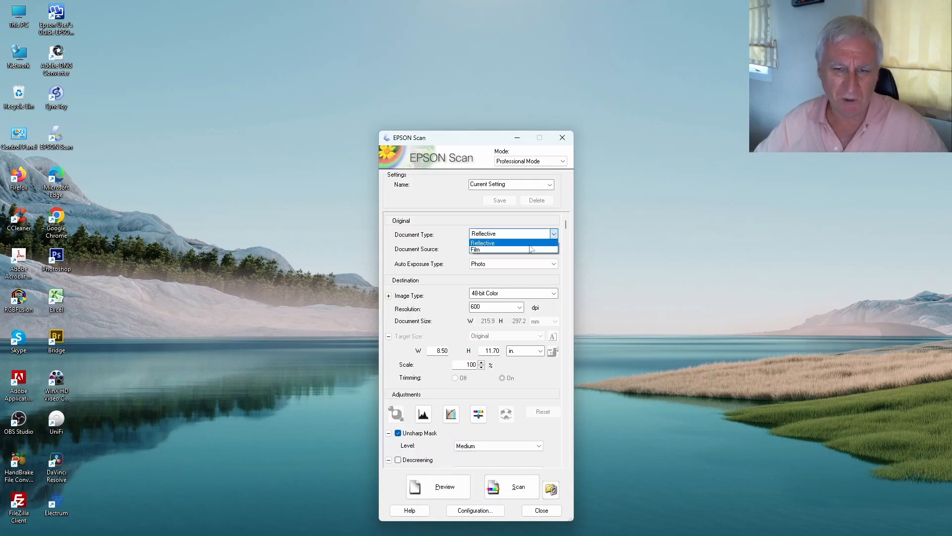
click(486, 253)
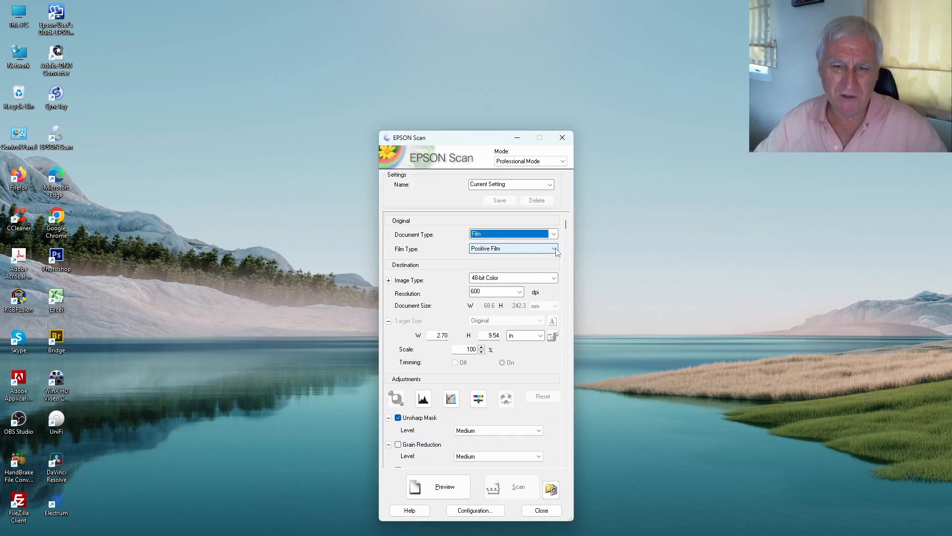
click(556, 250)
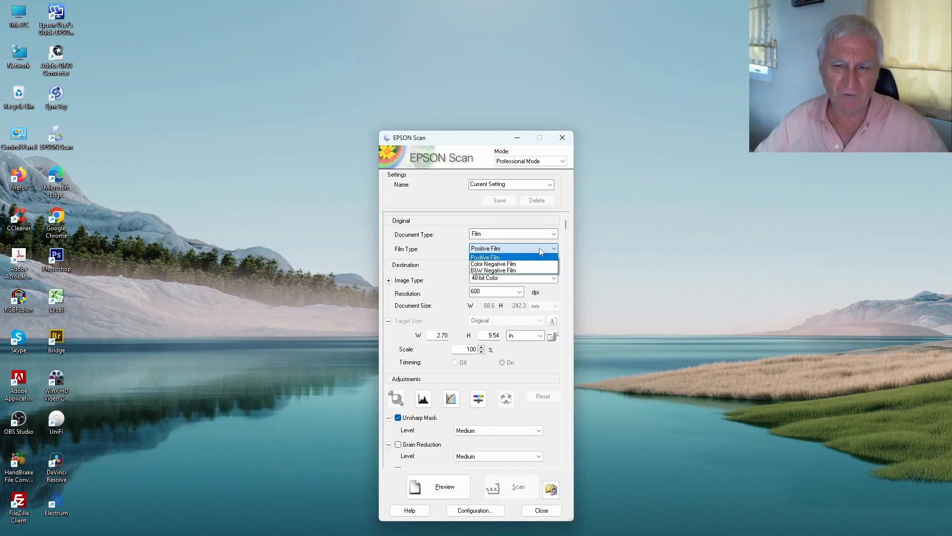
click(521, 264)
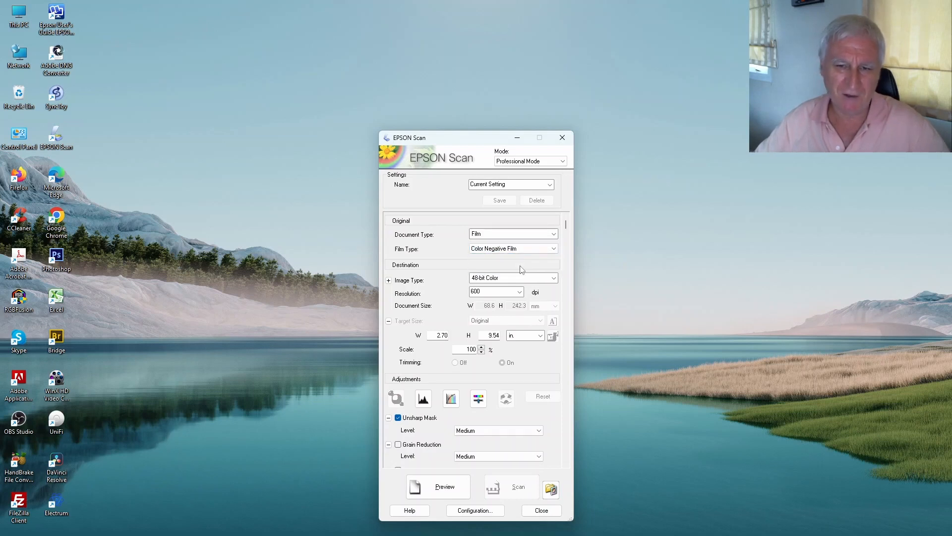
click(554, 234)
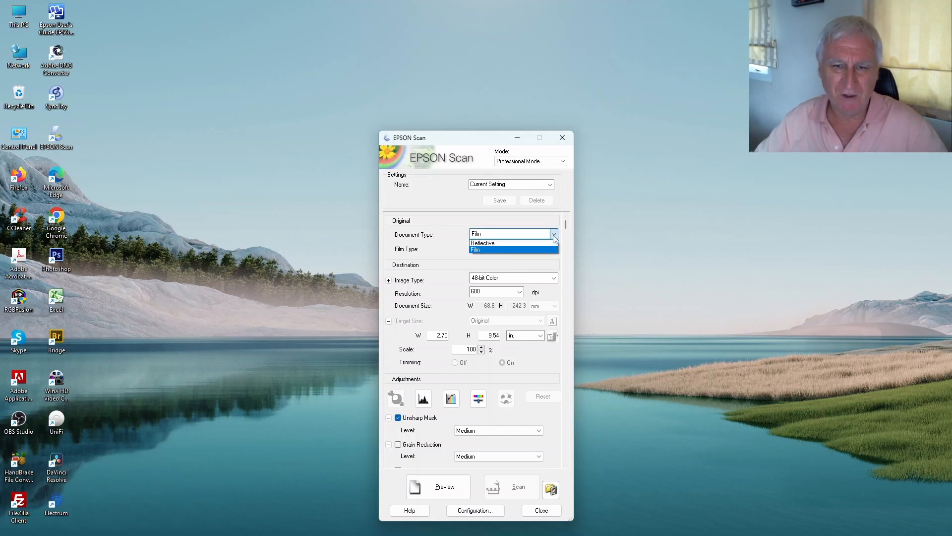
click(526, 243)
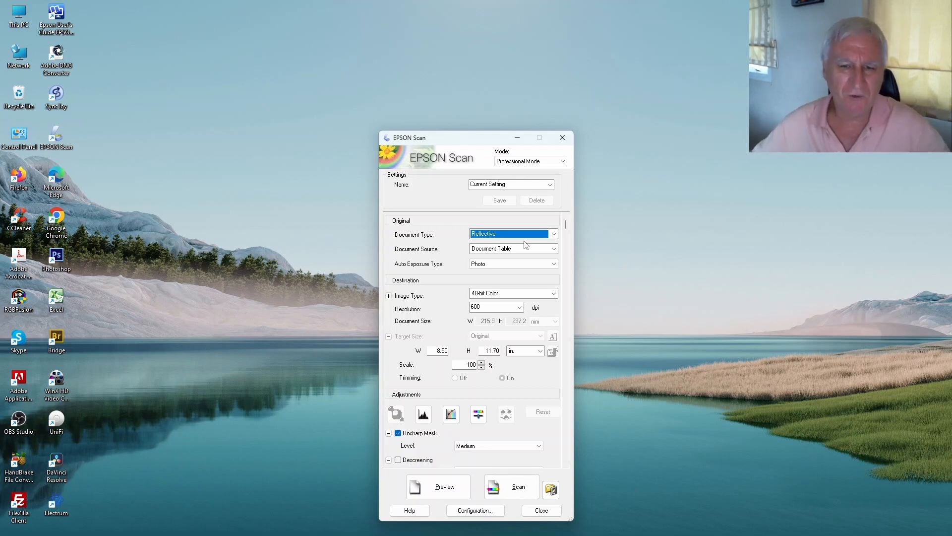
Choose Photo as the auto exposure type and review the available resolutions, keeping 600 dpi.
click(553, 264)
key(Up)
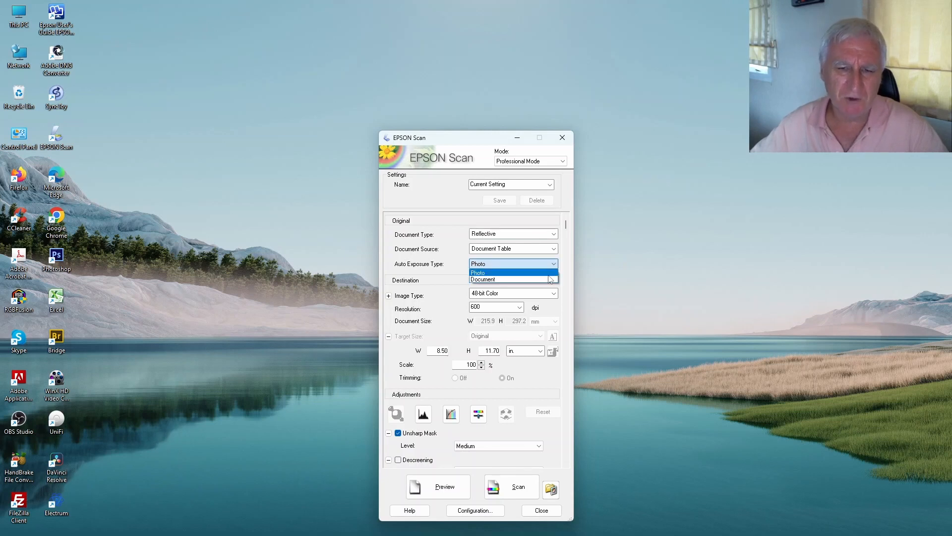
click(549, 274)
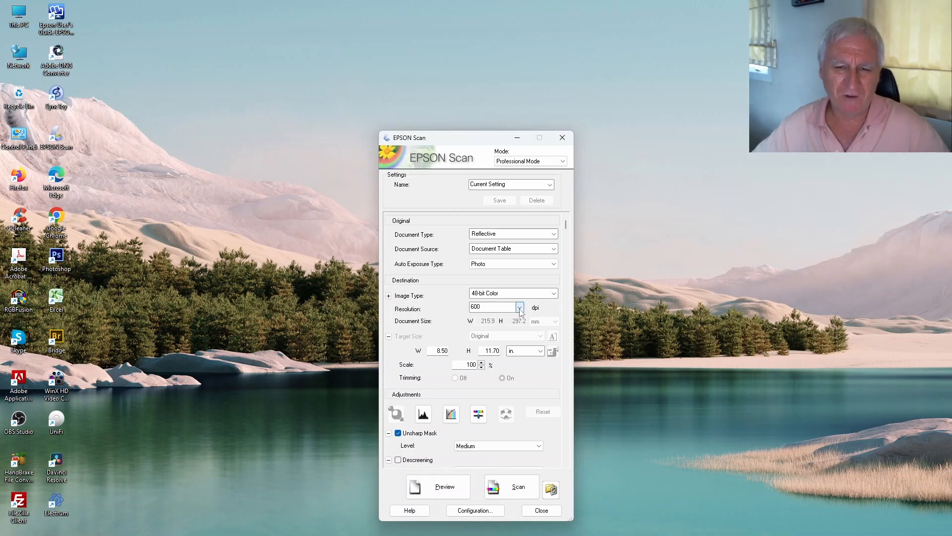
click(520, 308)
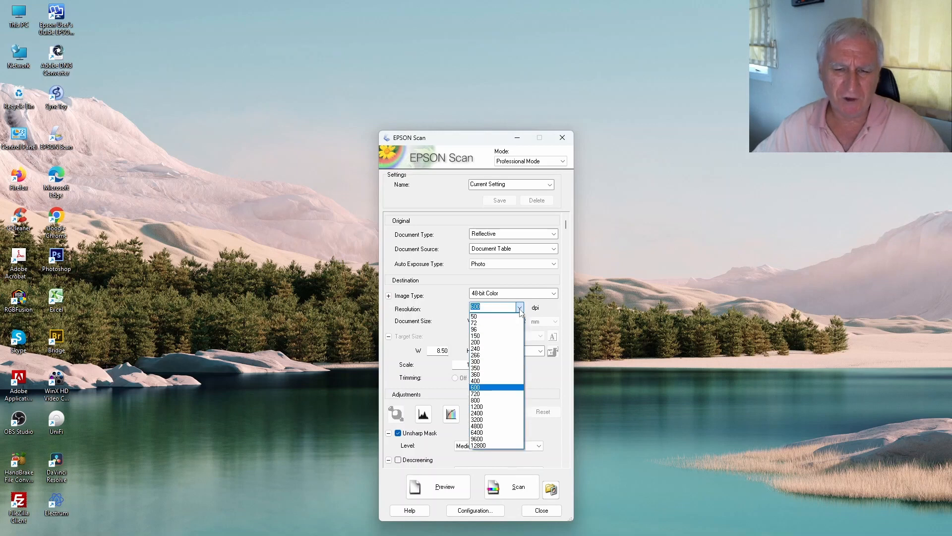
click(520, 308)
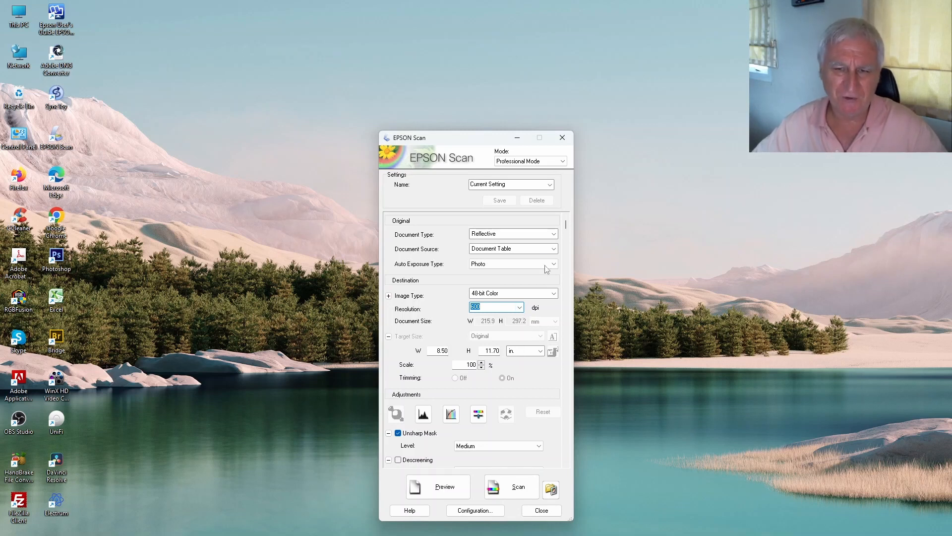
Run a preview scan of the photo and change the preview to Thumbnail mode, accepting the settings reset.
drag(566, 227, 566, 458)
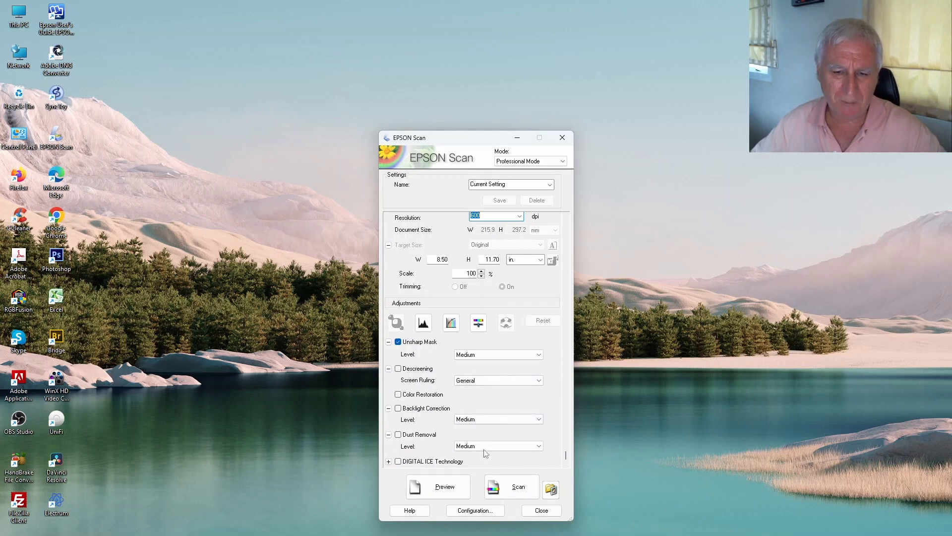
click(445, 489)
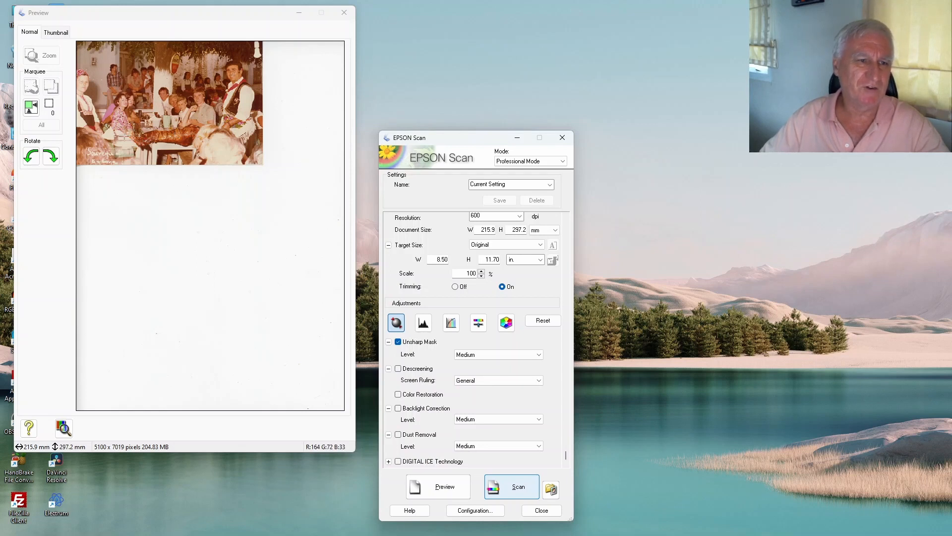
click(58, 36)
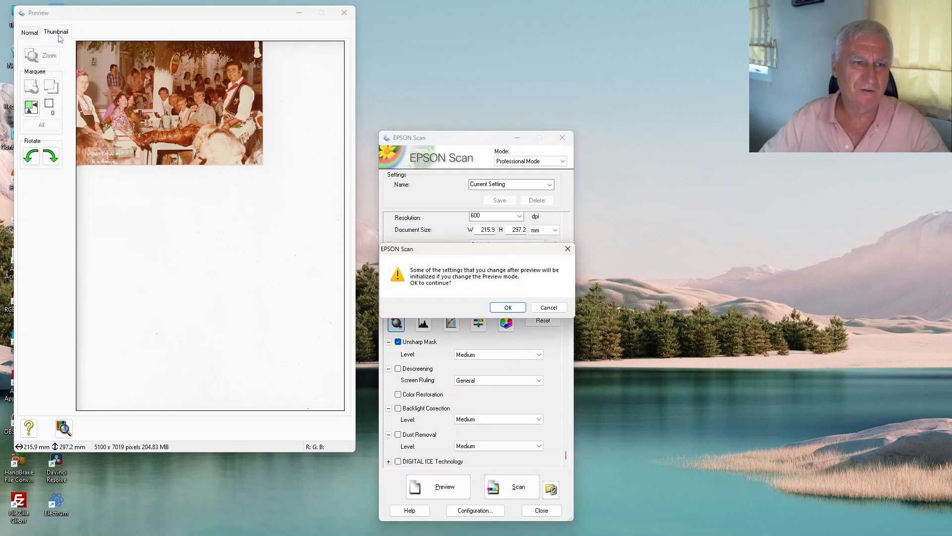
click(504, 308)
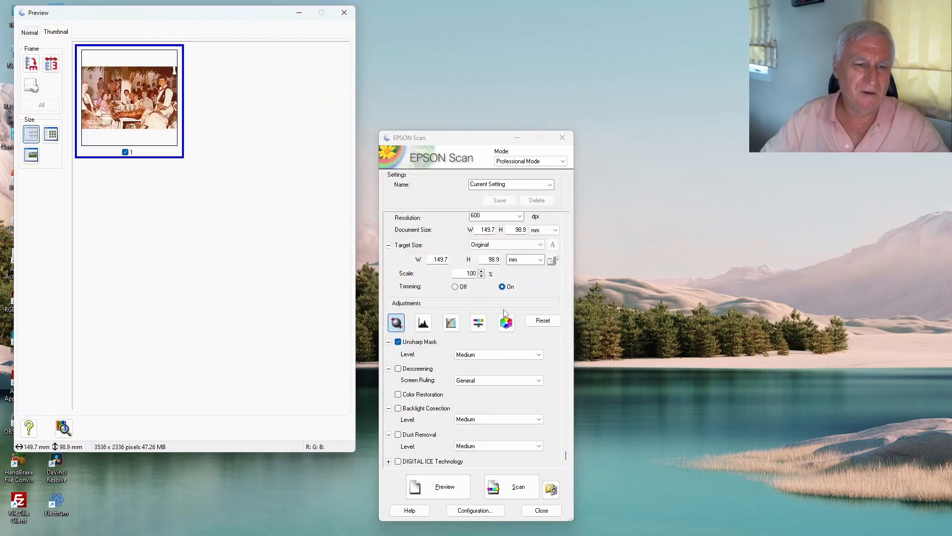
Rotate the thumbnail frame through one full turn in four increments.
click(30, 66)
click(30, 66)
click(29, 66)
click(30, 66)
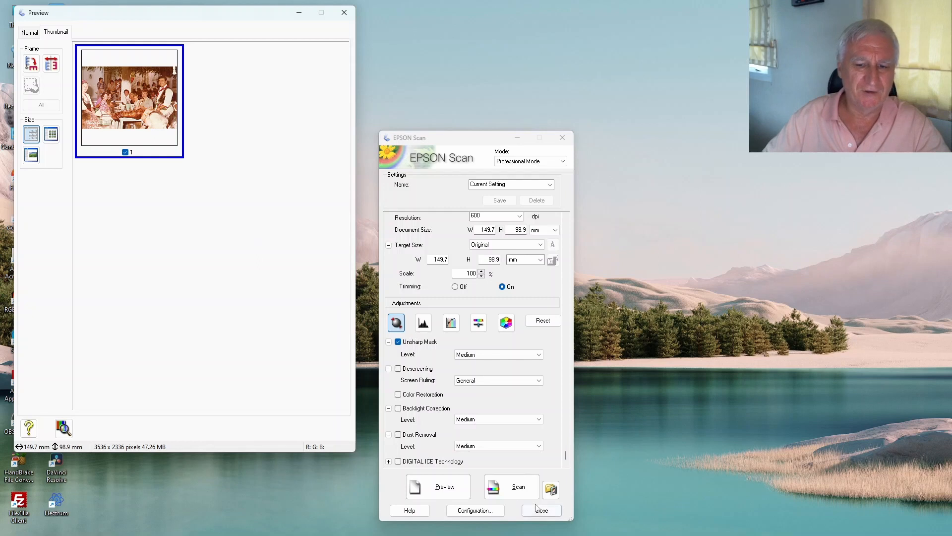
Scan the photo to a TIFF file with prefix img and number 232, and open it from Camera Raw into Photoshop.
click(516, 490)
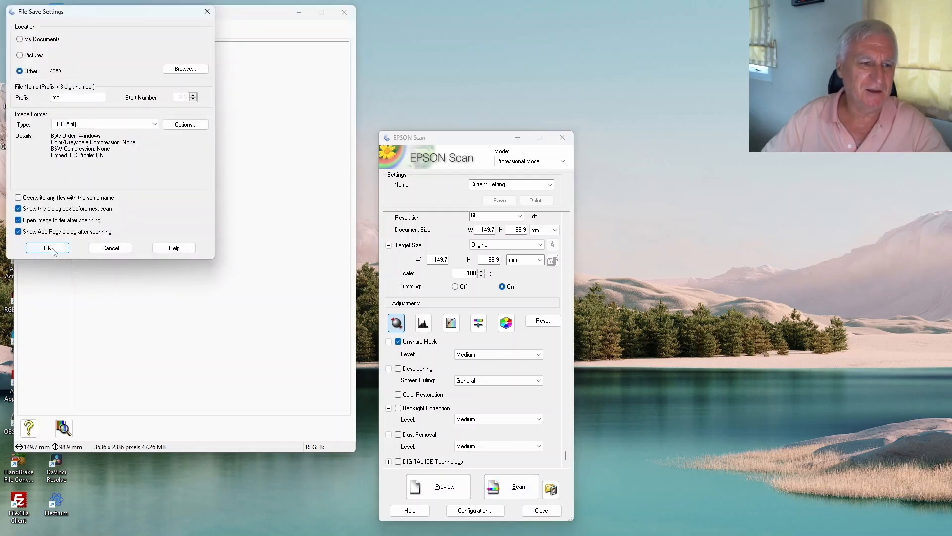
click(48, 247)
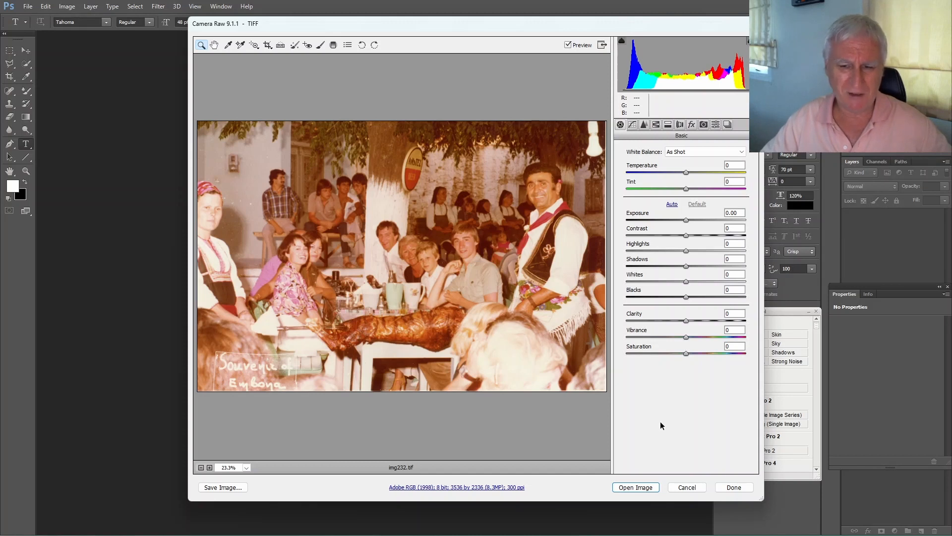
click(635, 487)
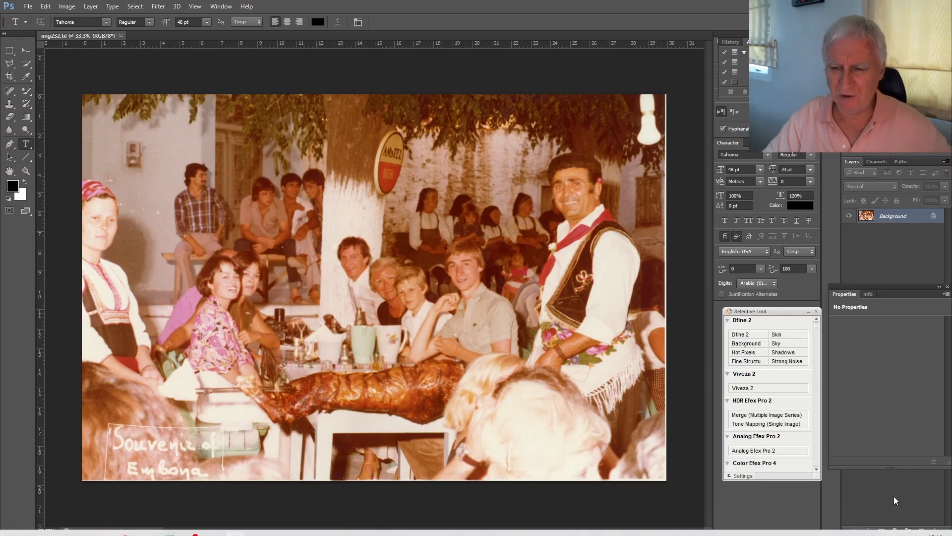
Try a Color Balance adjustment layer with midtones at Cyan-Red -39 and Yellow-Blue +46, and delete the layer.
click(896, 531)
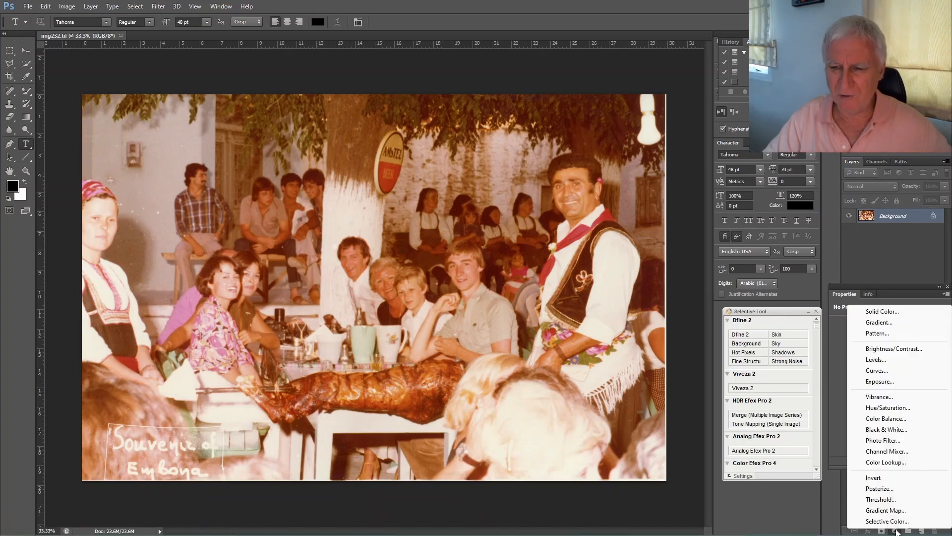
click(888, 419)
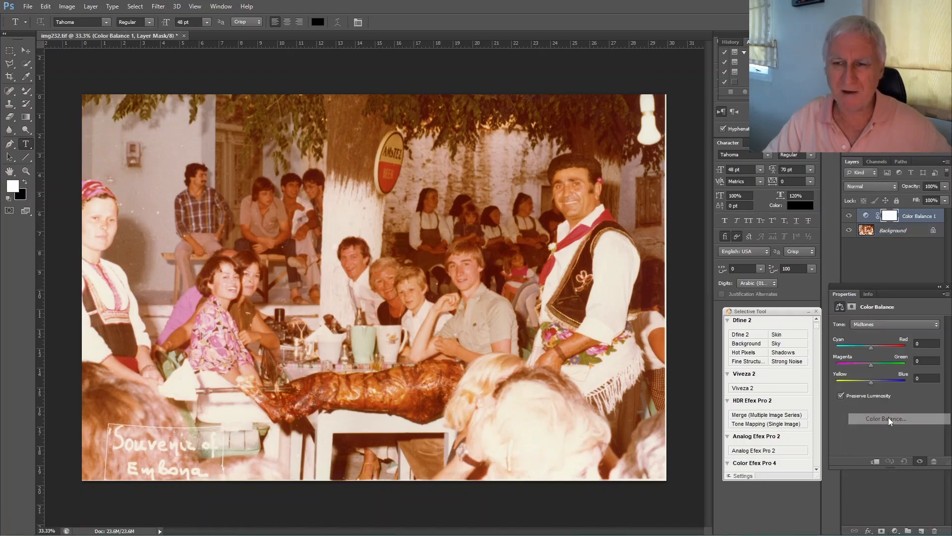
click(873, 380)
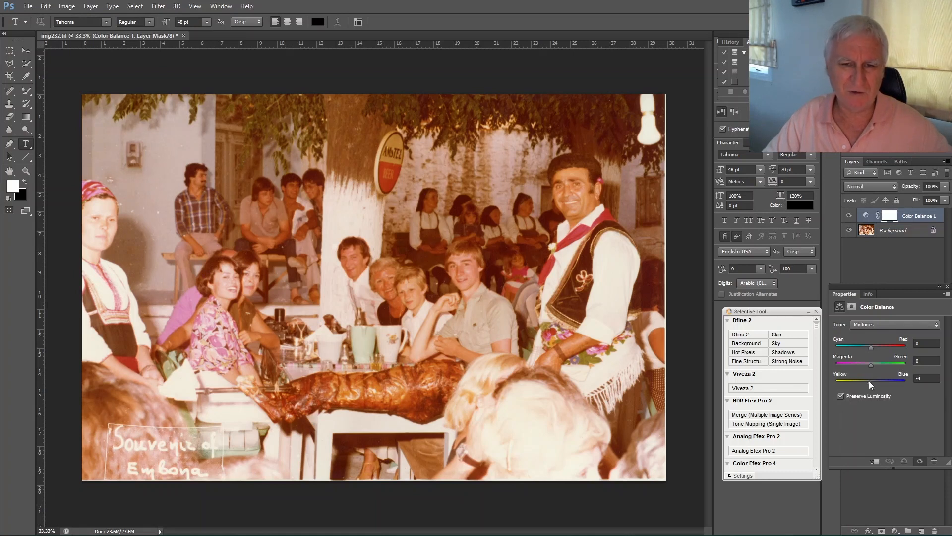
drag(863, 382, 888, 389)
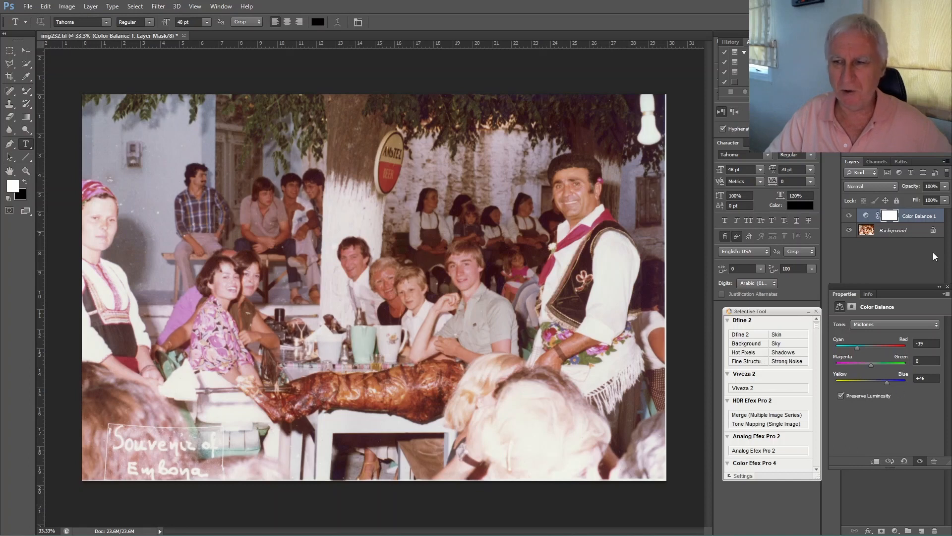
drag(926, 217, 935, 531)
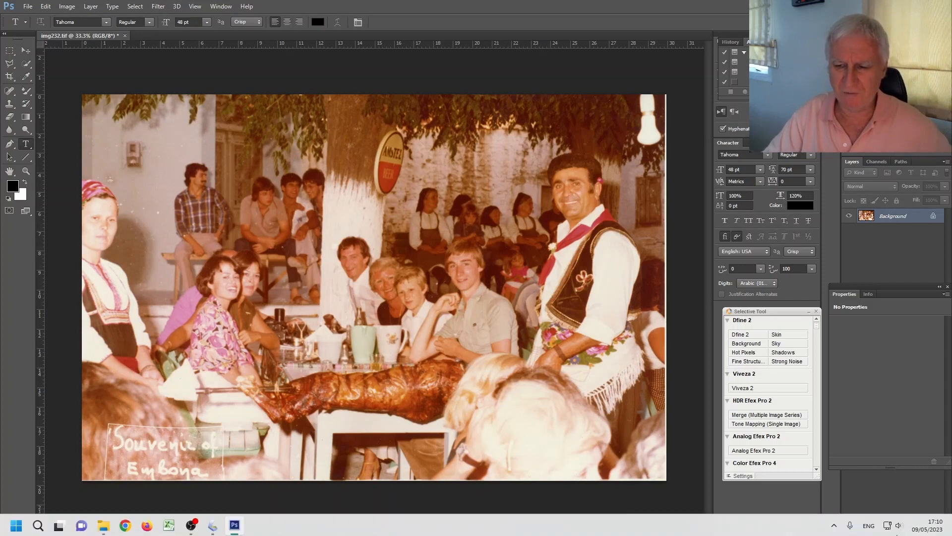
Try a Hue/Saturation adjustment layer with Saturation at -33, and delete the layer.
click(899, 531)
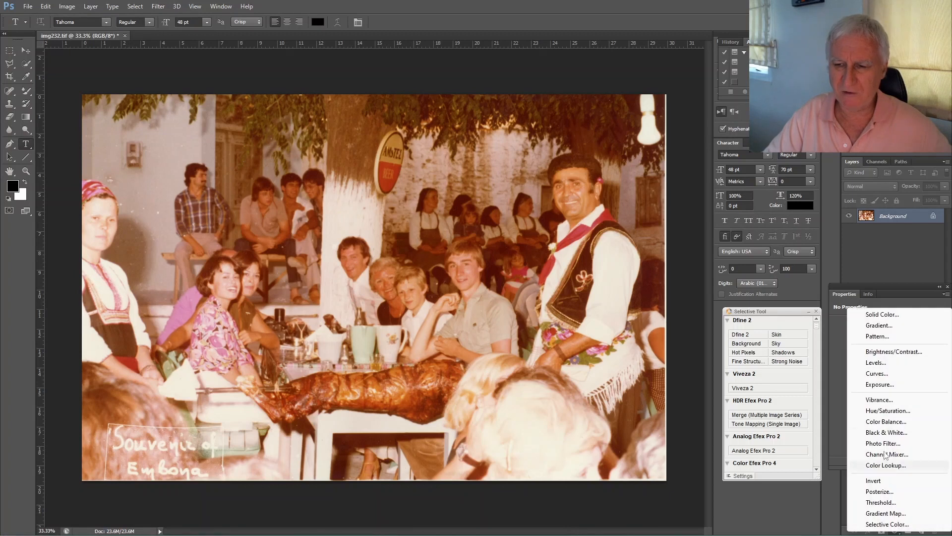
click(883, 410)
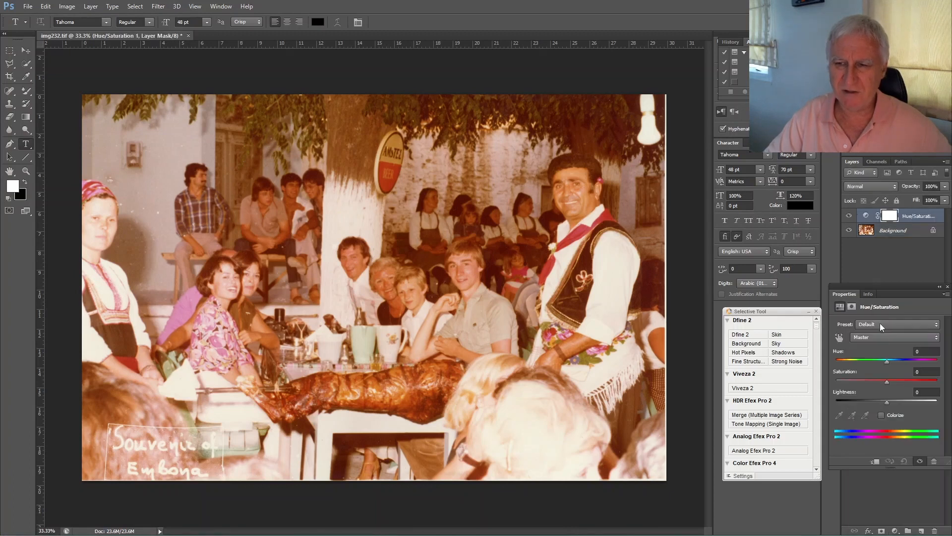
drag(886, 382, 871, 388)
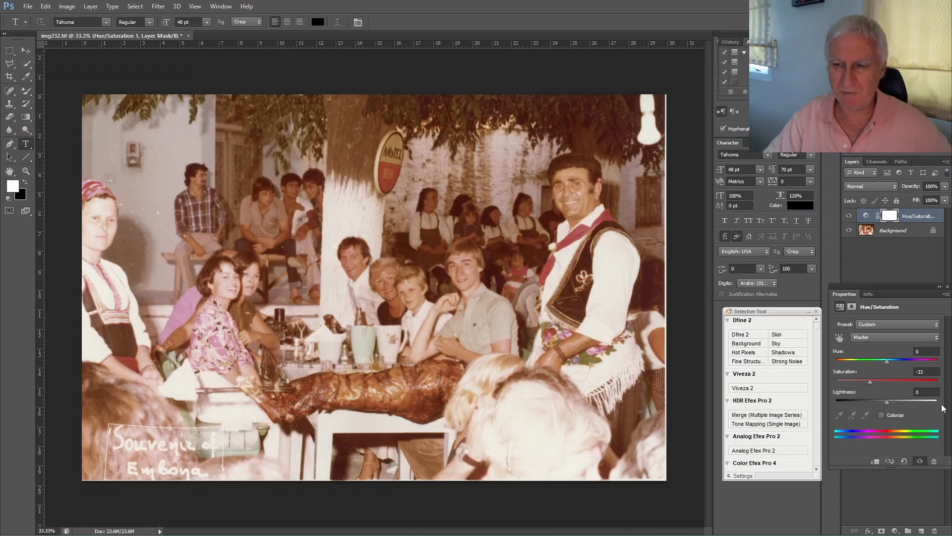
drag(918, 216, 935, 531)
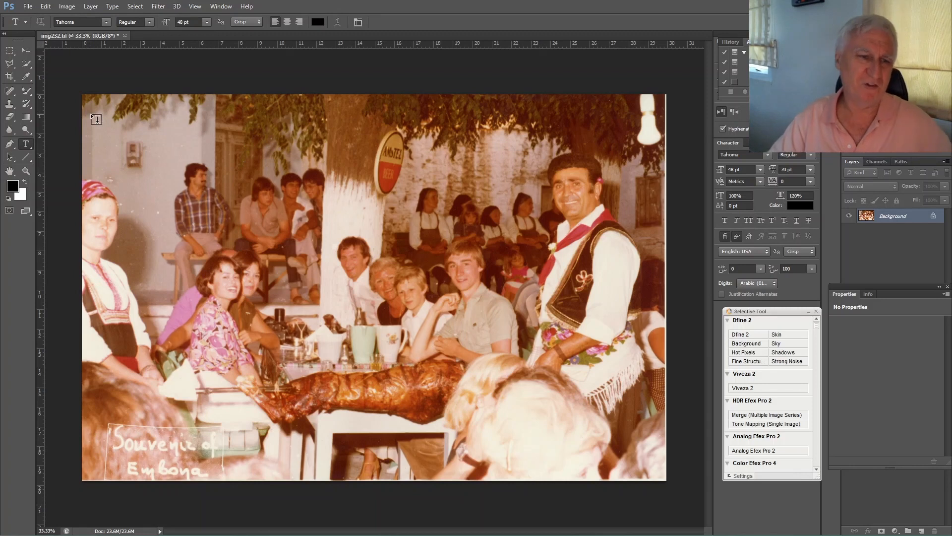
Crop the photo with an unconstrained rectangular marquee that leaves out the blank strip along its right edge.
click(10, 50)
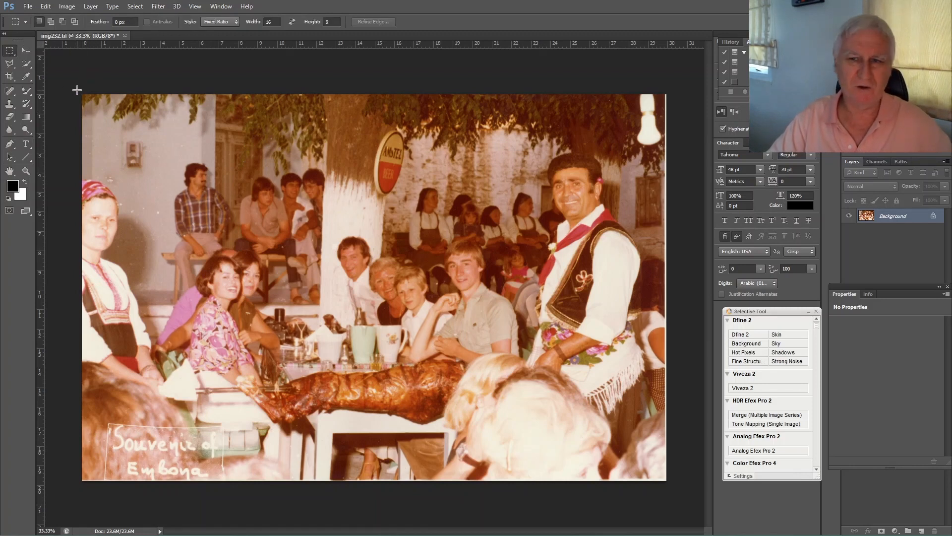
drag(77, 90, 661, 526)
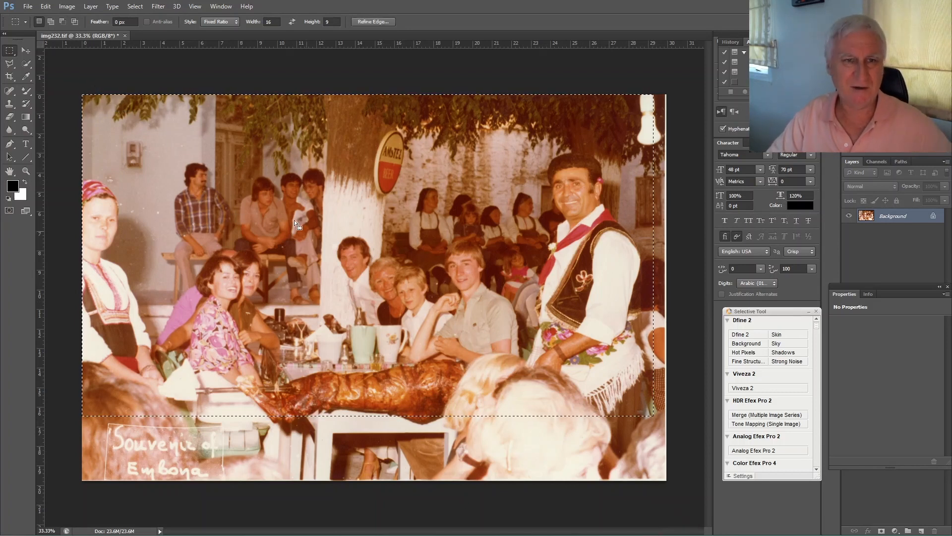
click(216, 22)
click(221, 31)
click(130, 103)
drag(74, 89, 663, 535)
click(67, 6)
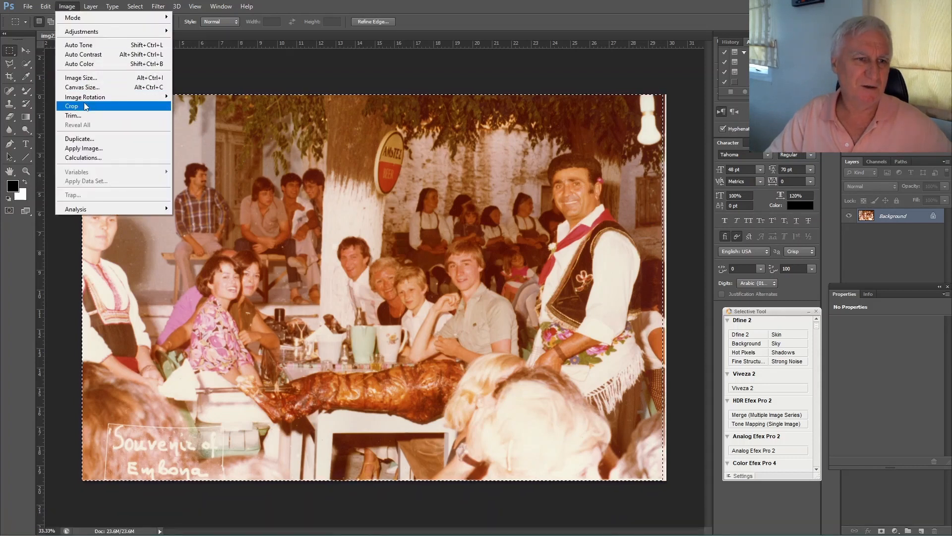
click(85, 105)
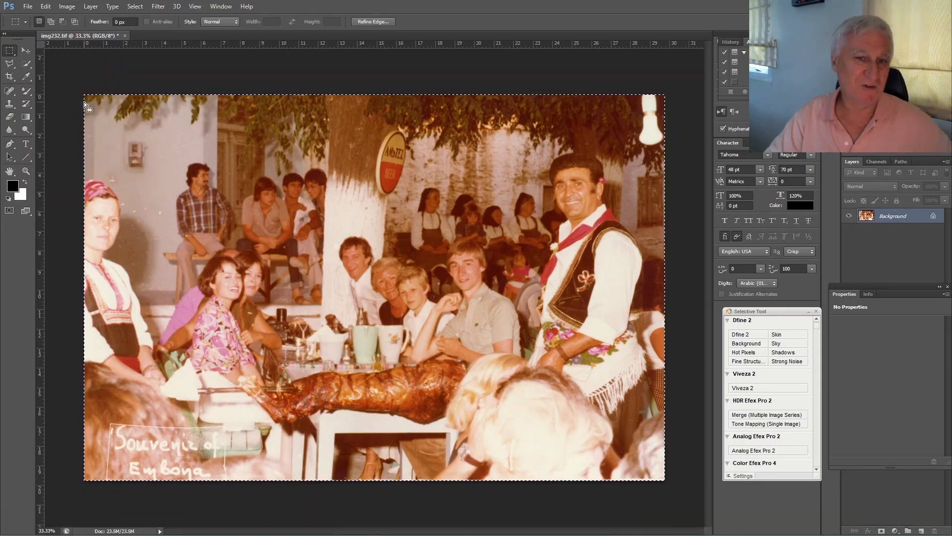
Resample the cropped image to a width of 1000 pixels with proportions constrained.
click(66, 7)
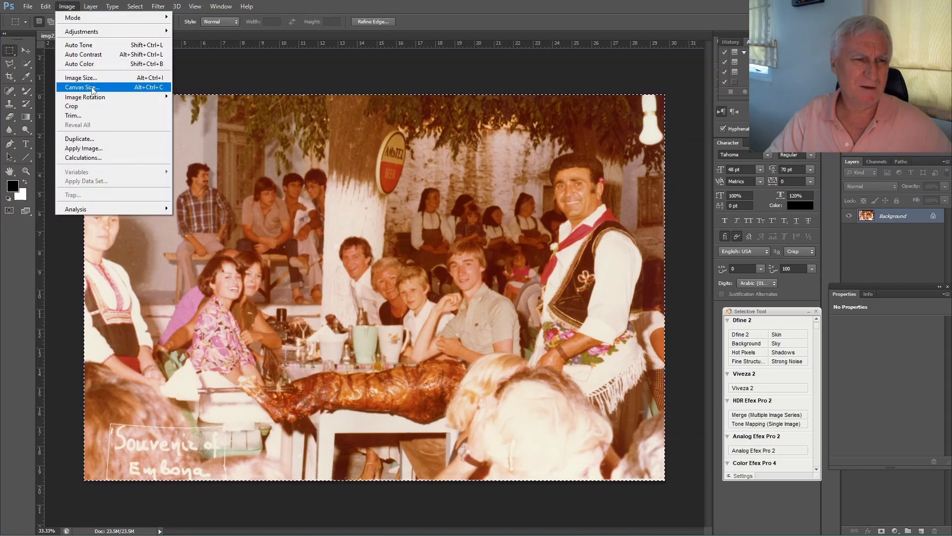
click(80, 78)
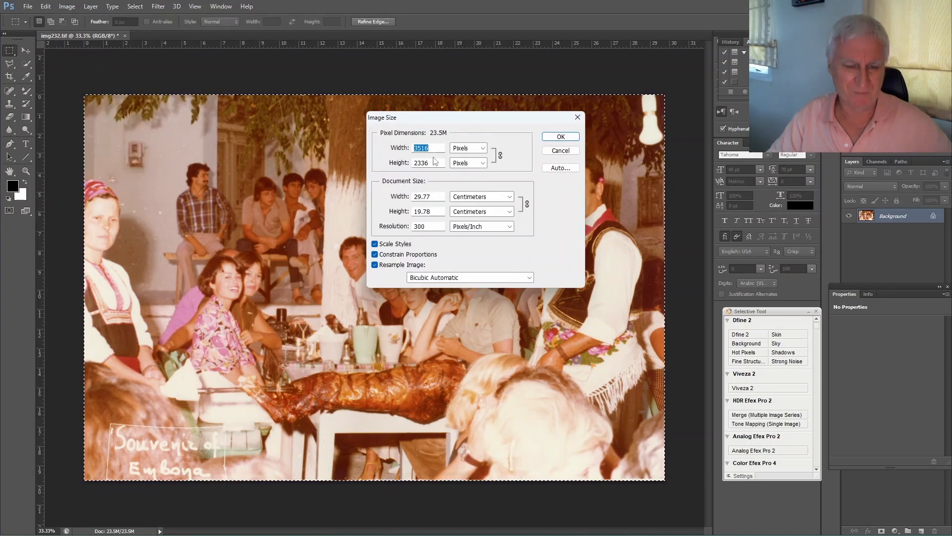
text(1000)
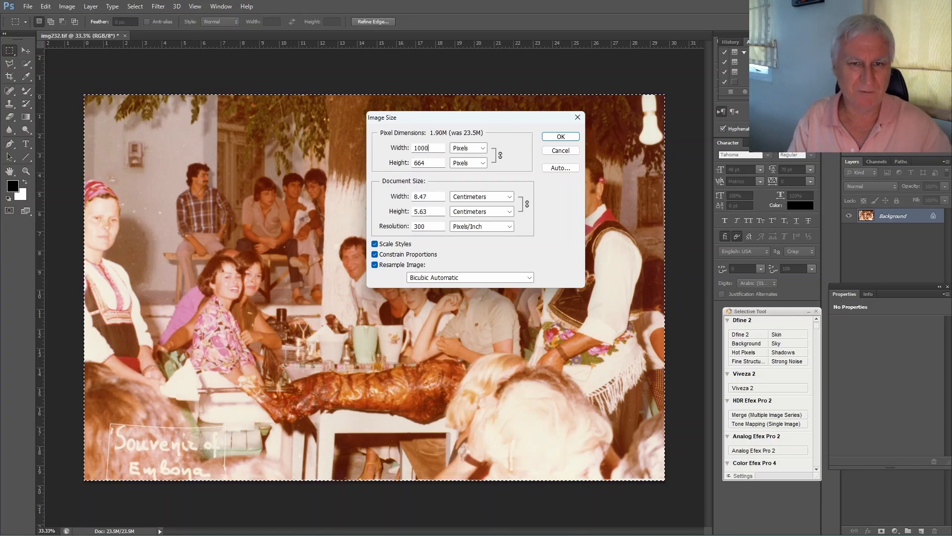
click(561, 136)
Start a Match Color adjustment on the photo at 100% view and neutralize its colour cast.
key(z)
click(451, 258)
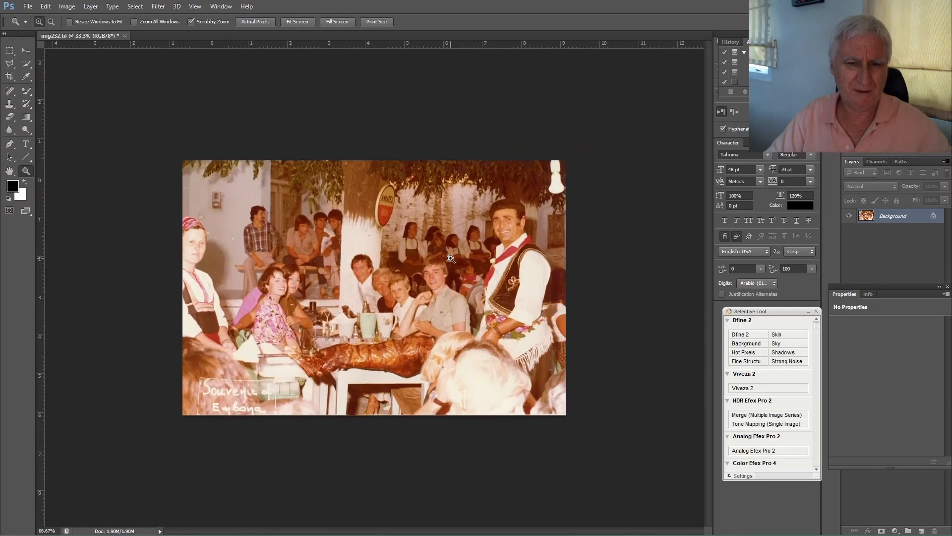
click(451, 258)
click(451, 259)
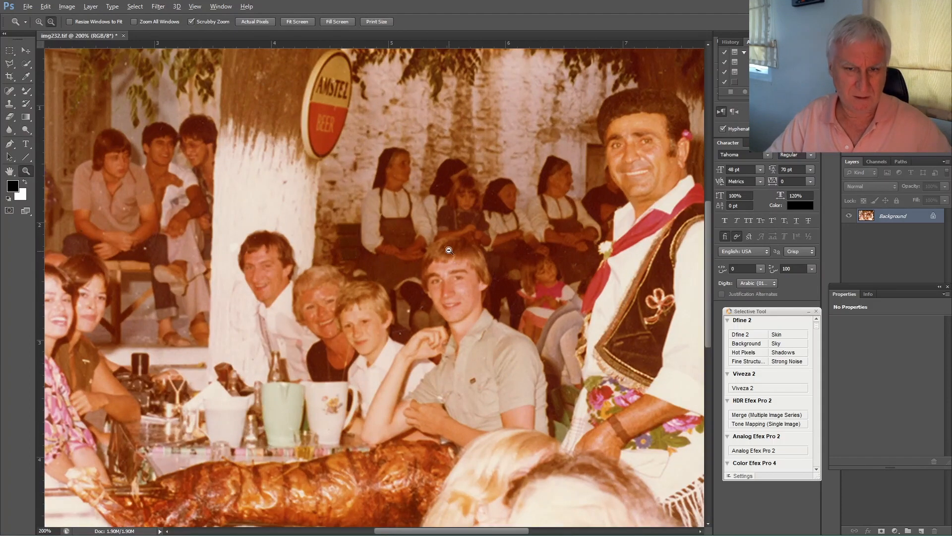
alt+click(450, 258)
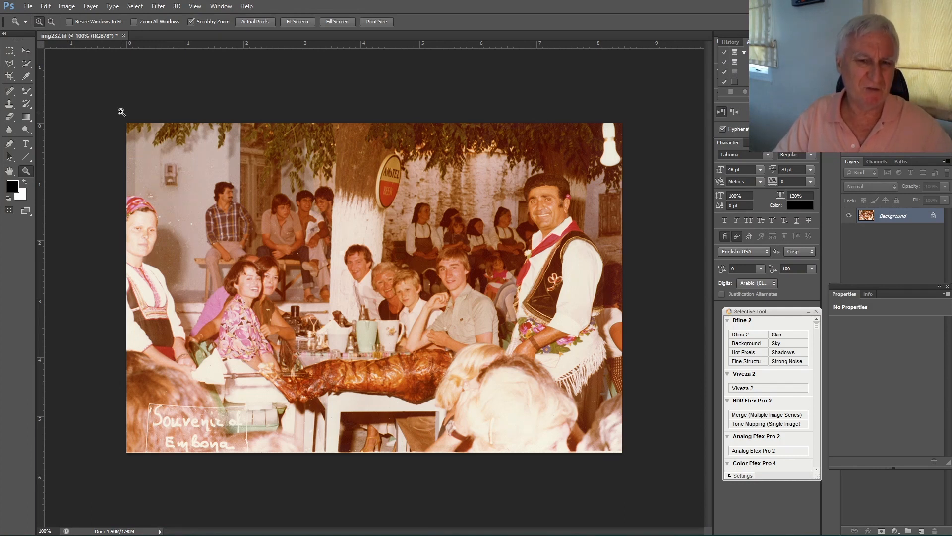
click(67, 7)
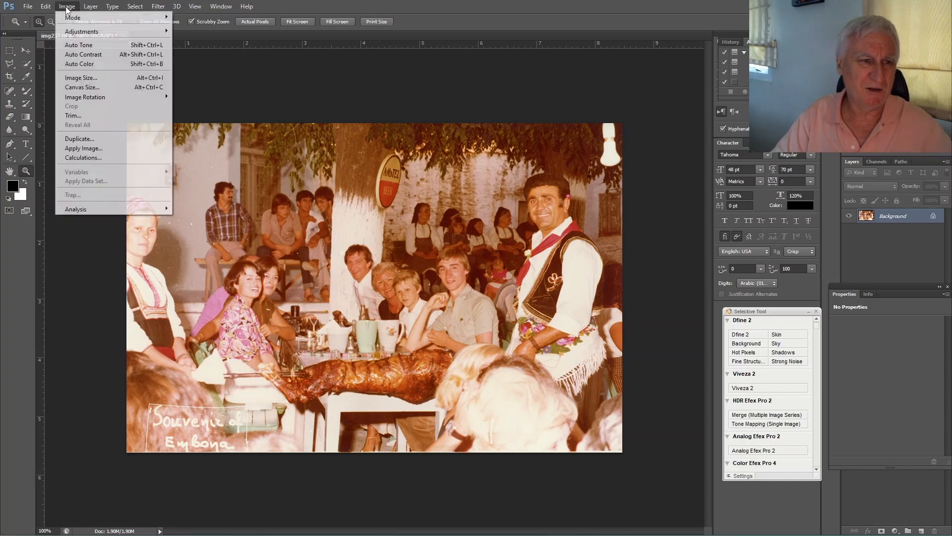
mouse_move(106, 32)
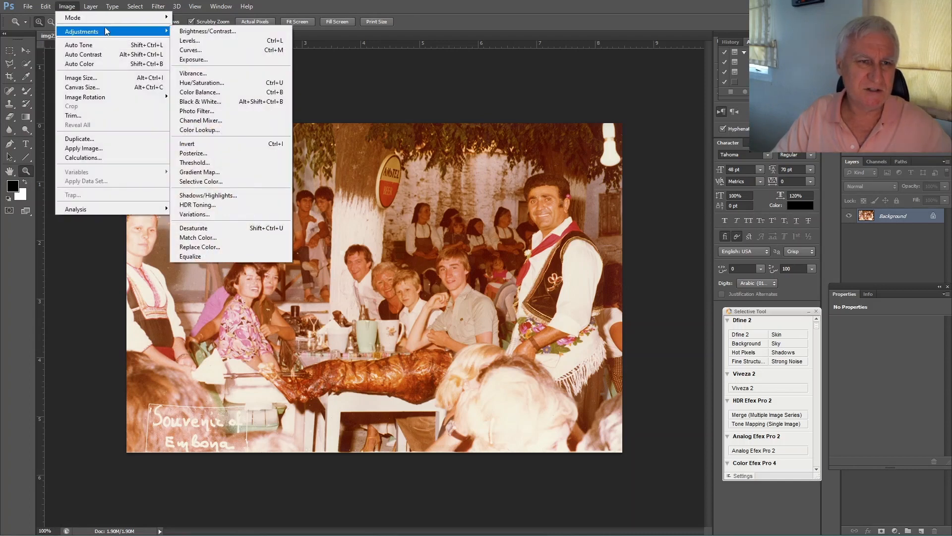
click(256, 237)
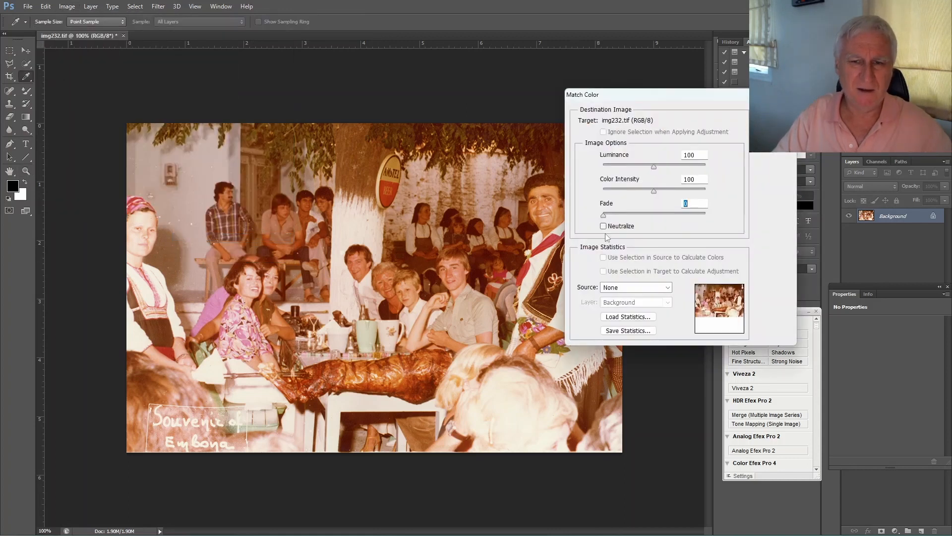
click(603, 227)
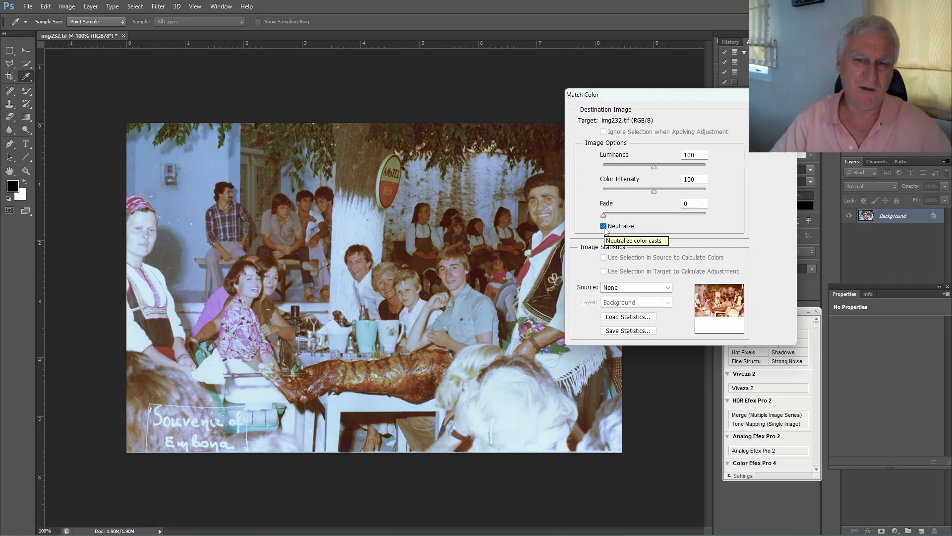
Set the Match Color fade to 13 and colour intensity to 93, and apply the adjustment.
drag(645, 100, 726, 92)
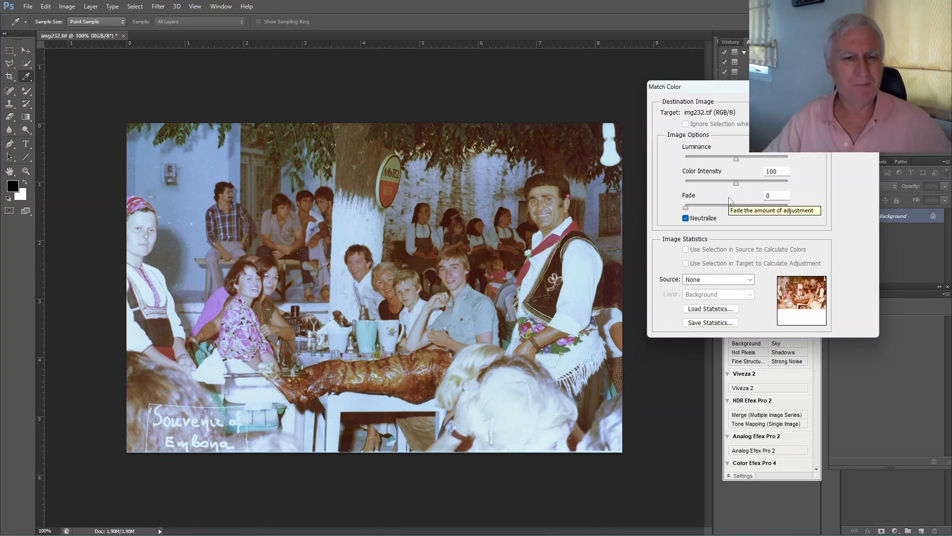
mouse_move(687, 210)
mouse_down()
mouse_move(714, 210)
mouse_move(700, 210)
mouse_up()
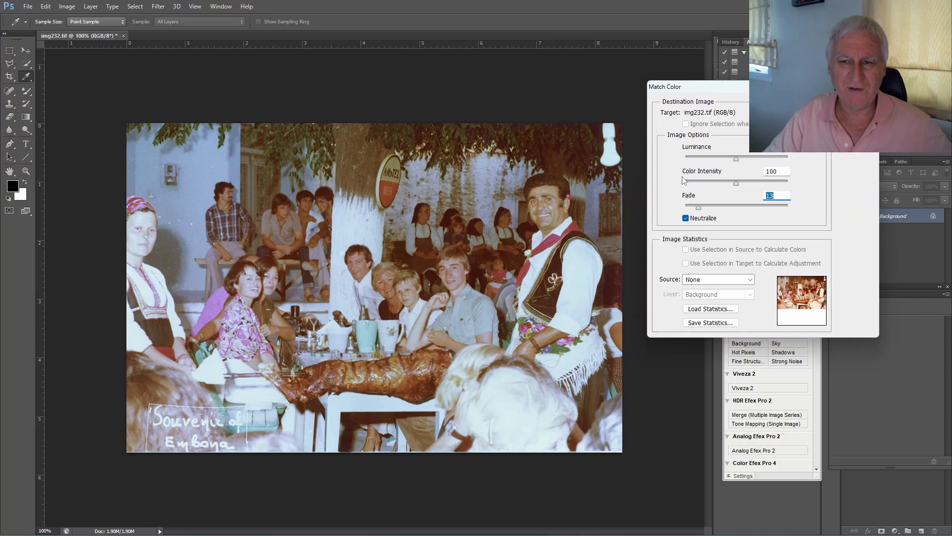
drag(737, 183, 731, 183)
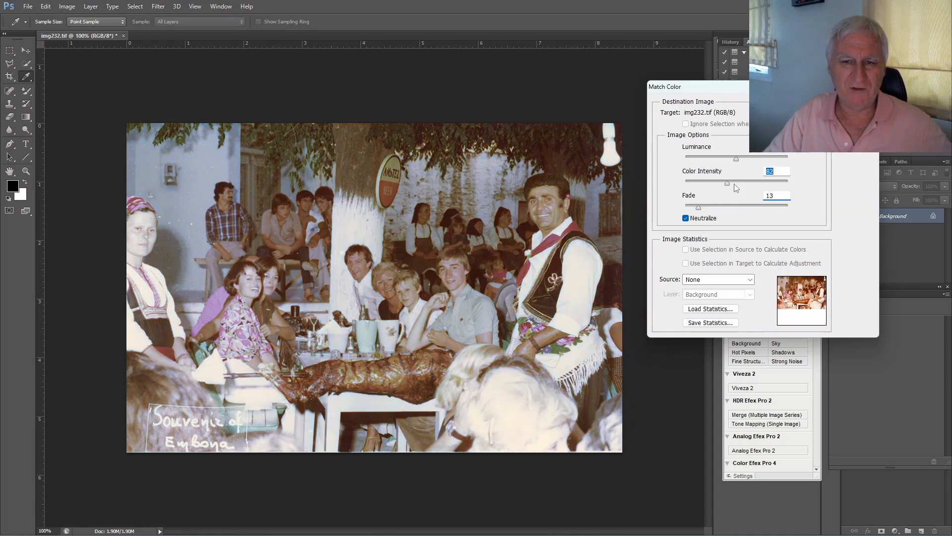
click(733, 182)
click(736, 159)
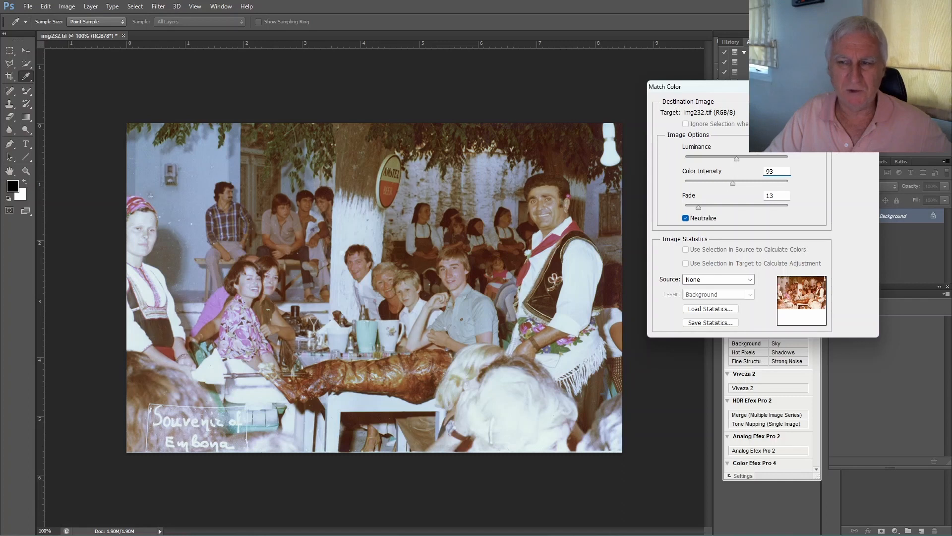
click(855, 103)
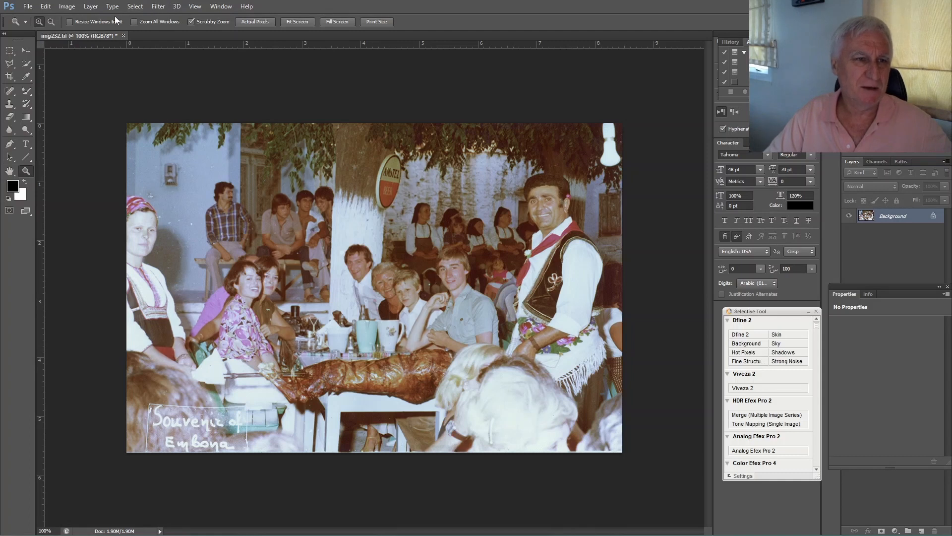
Apply Smart Sharpen to the photo with a radius of 0.3 px, removing Lens Blur.
click(165, 8)
mouse_move(243, 159)
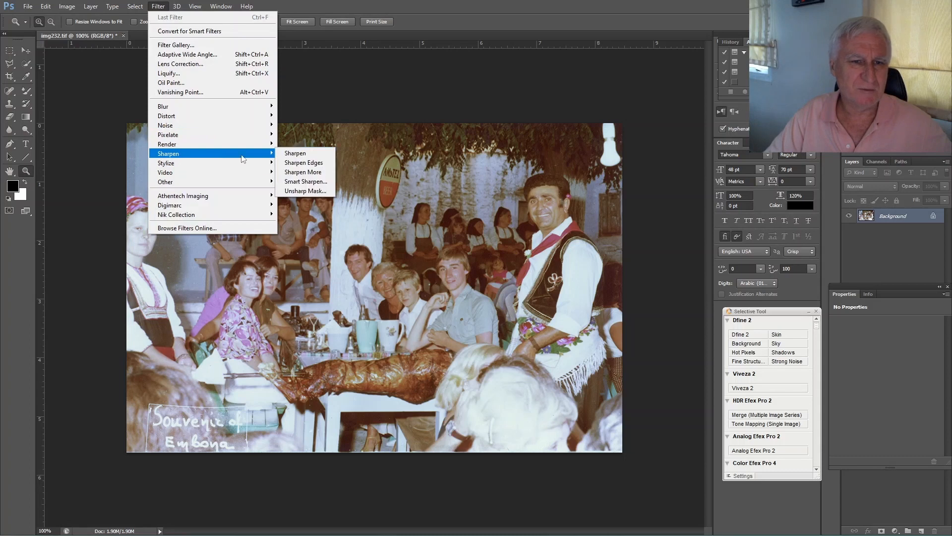
click(305, 182)
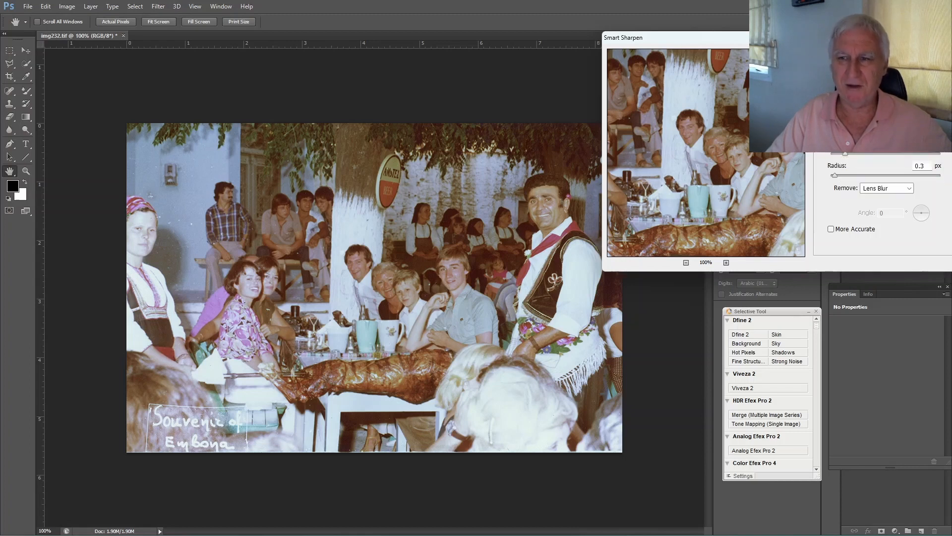
click(886, 55)
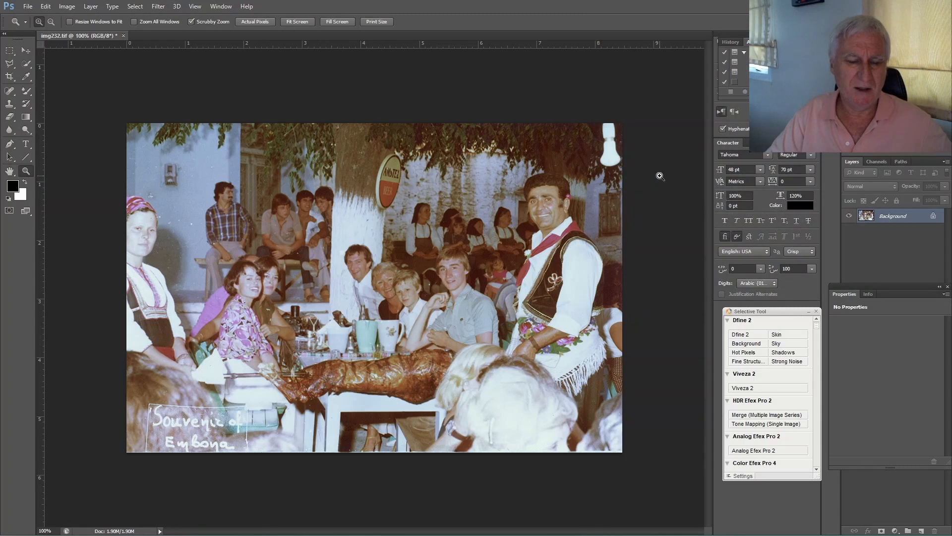